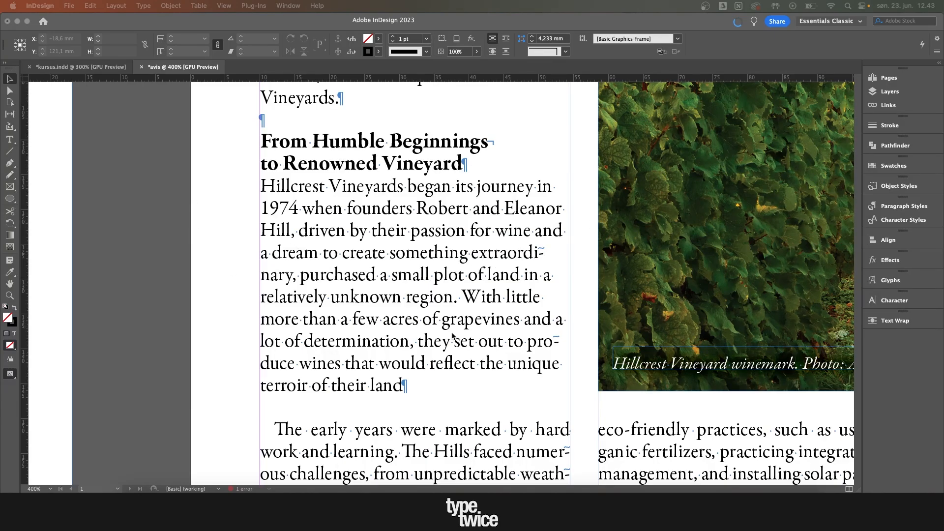
Step: Select the whole body paragraph below the "From Humble Beginnings" heading, from "Hillcrest" through its paragraph mark
{"action": "left_click", "coordinate": [301, 211]}
{"action": "double_click", "coordinate": [264, 187]}
{"action": "left_click_drag", "start_coordinate": [264, 187], "coordinate": [435, 378]}
{"action": "left_click", "coordinate": [463, 261]}
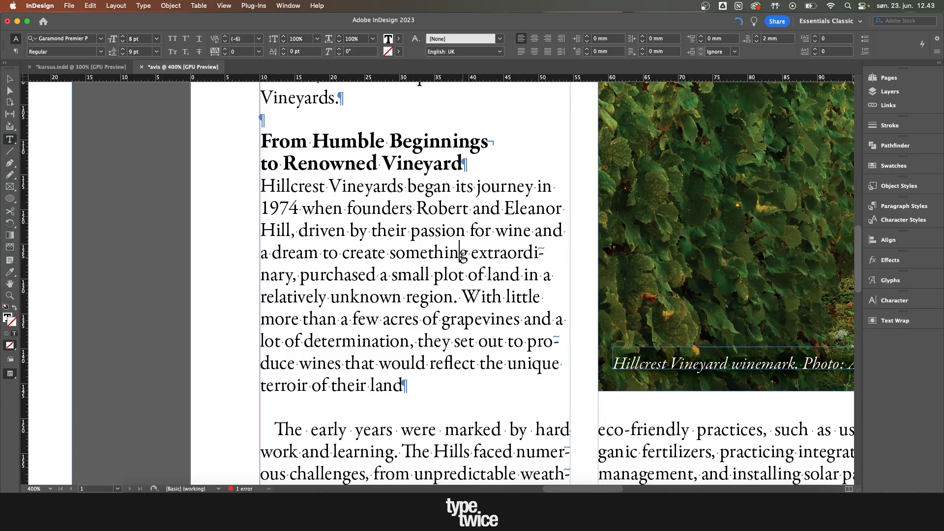
{"action": "left_click_drag", "start_coordinate": [261, 186], "coordinate": [411, 394]}
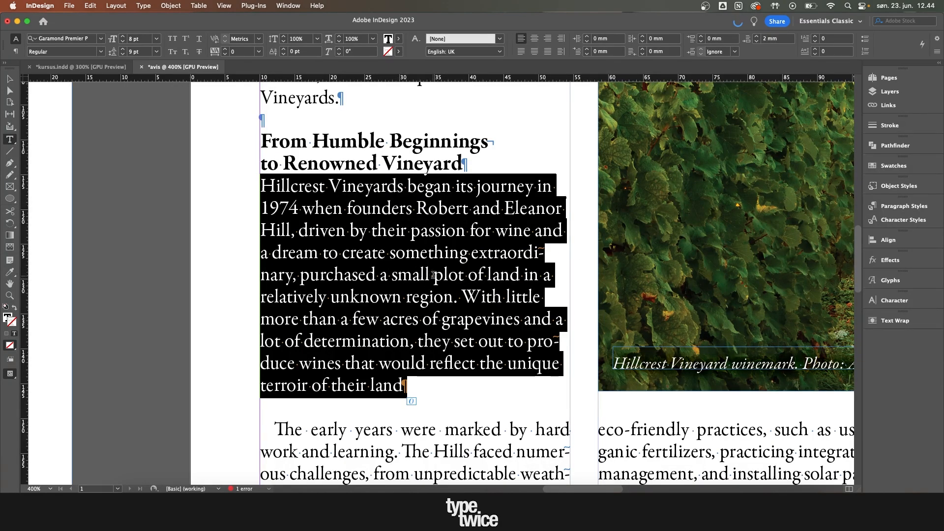
Step: Split the body paragraph after "purchased a small" with a full stop and a paragraph return
{"action": "left_click", "coordinate": [462, 258]}
{"action": "key", "text": "BackSpace"}
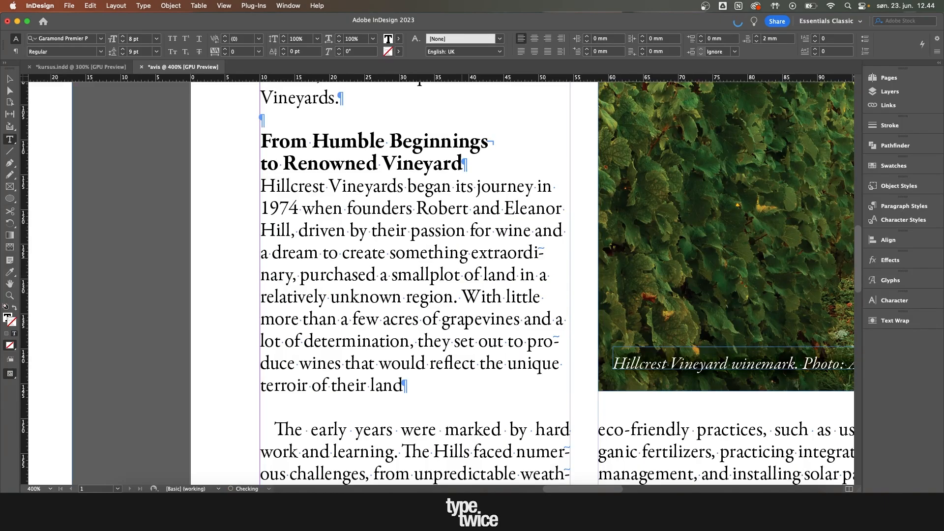
{"action": "key", "text": "Return"}
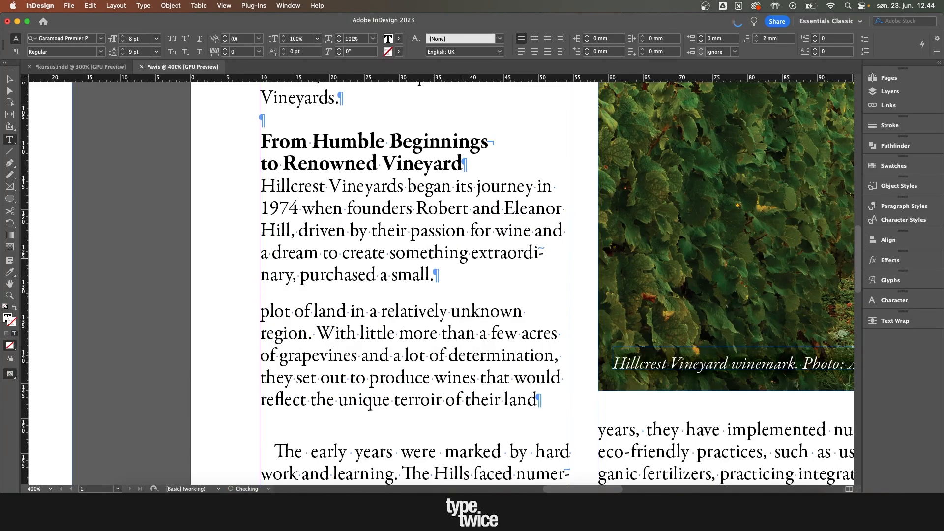
Step: Examine the paragraph mark after "small." and the two separate paragraphs by selecting each of them
{"action": "left_click_drag", "start_coordinate": [263, 313], "coordinate": [544, 389]}
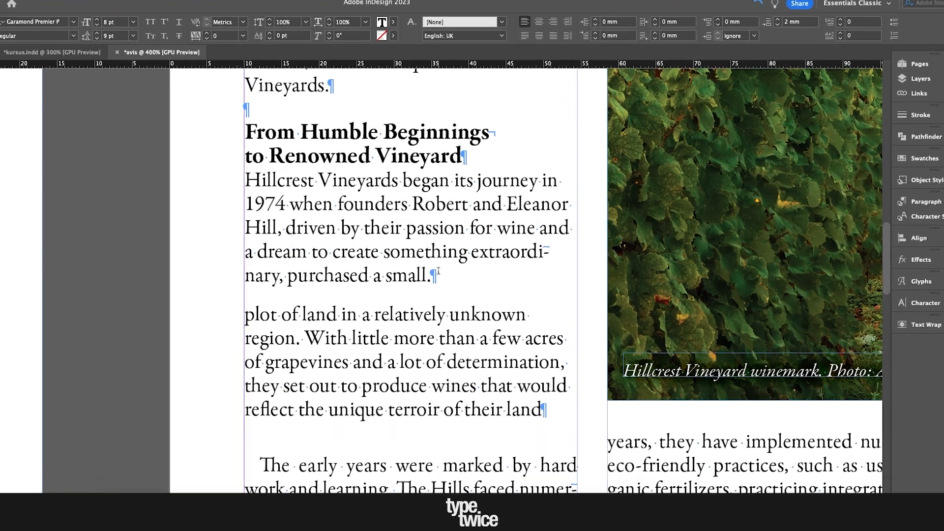
{"action": "left_click", "coordinate": [435, 277]}
{"action": "key", "text": "shift+Right"}
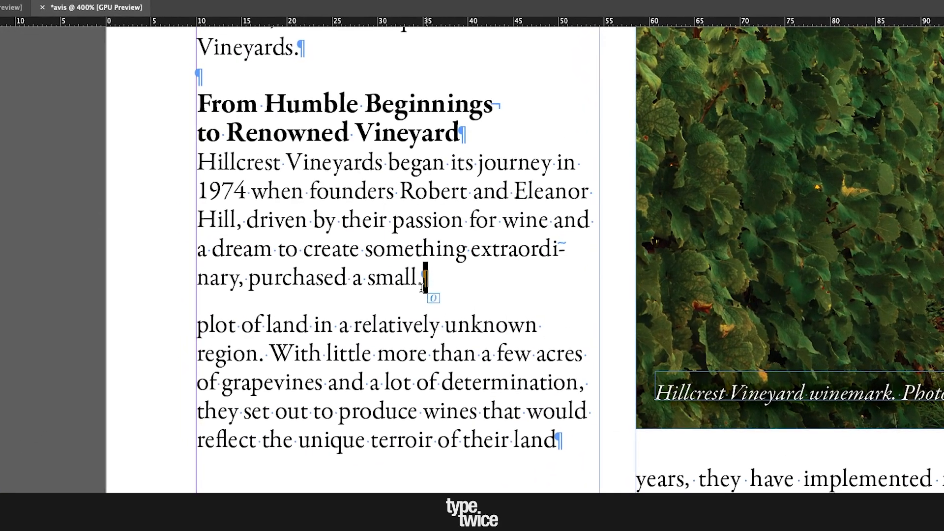
{"action": "left_click", "coordinate": [422, 285]}
{"action": "left_click_drag", "start_coordinate": [198, 165], "coordinate": [481, 294]}
{"action": "left_click_drag", "start_coordinate": [198, 325], "coordinate": [576, 429]}
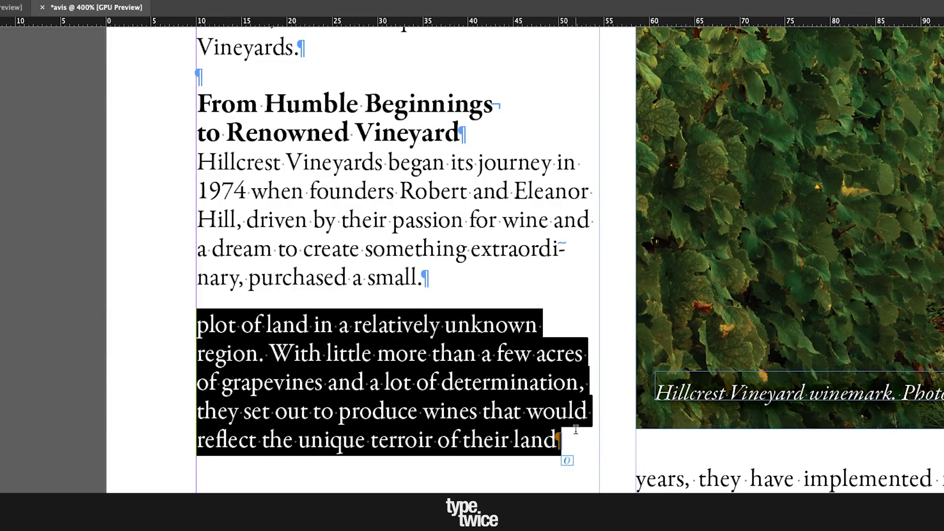
{"action": "left_click", "coordinate": [445, 281]}
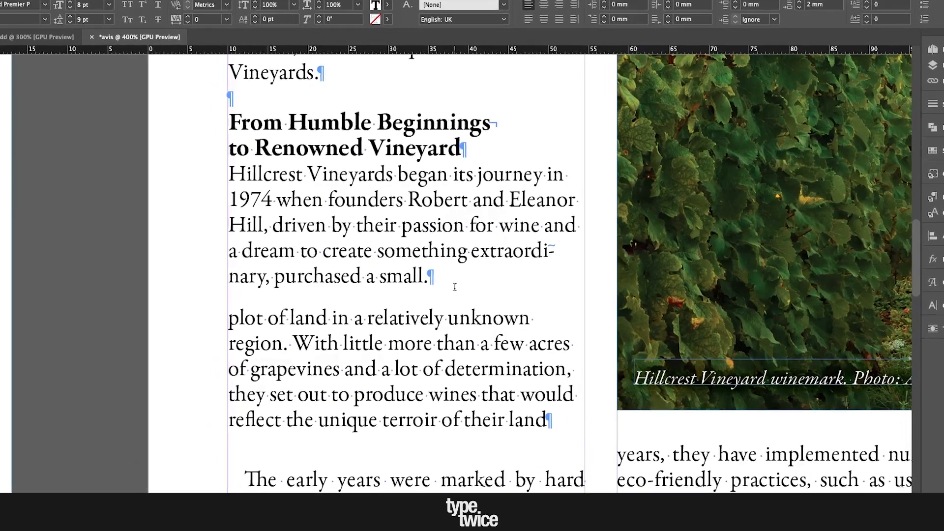
Step: Rejoin the body paragraph by removing the paragraph return and full stop after "small"
{"action": "key", "text": "Delete"}
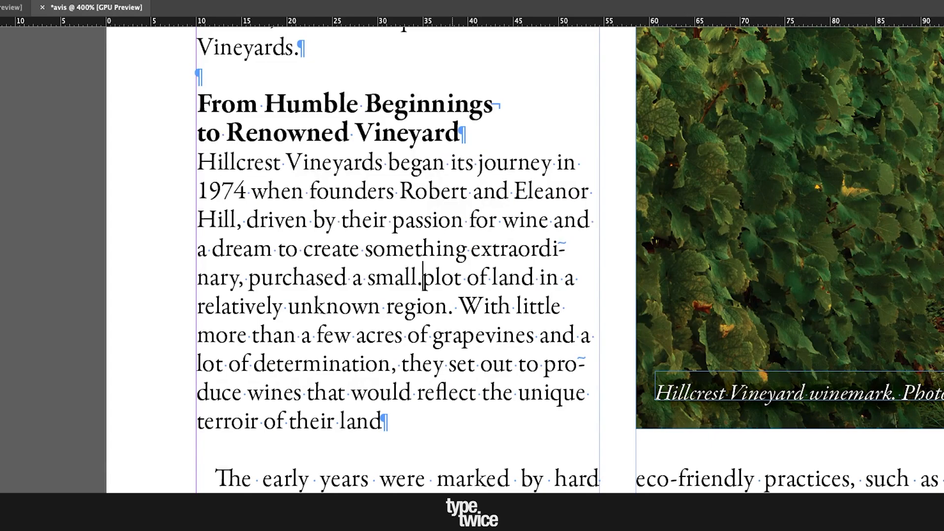
{"action": "key", "text": "BackSpace"}
Step: Insert a forced line break before "in a relatively unknown region" in the body paragraph
{"action": "left_click_drag", "start_coordinate": [540, 275], "coordinate": [573, 274]}
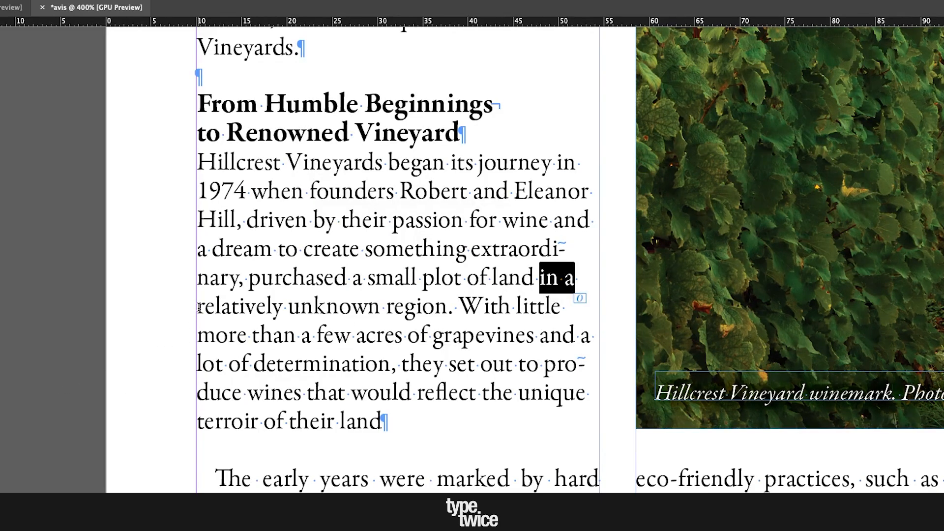
{"action": "left_click_drag", "start_coordinate": [197, 310], "coordinate": [387, 422]}
{"action": "left_click", "coordinate": [542, 272]}
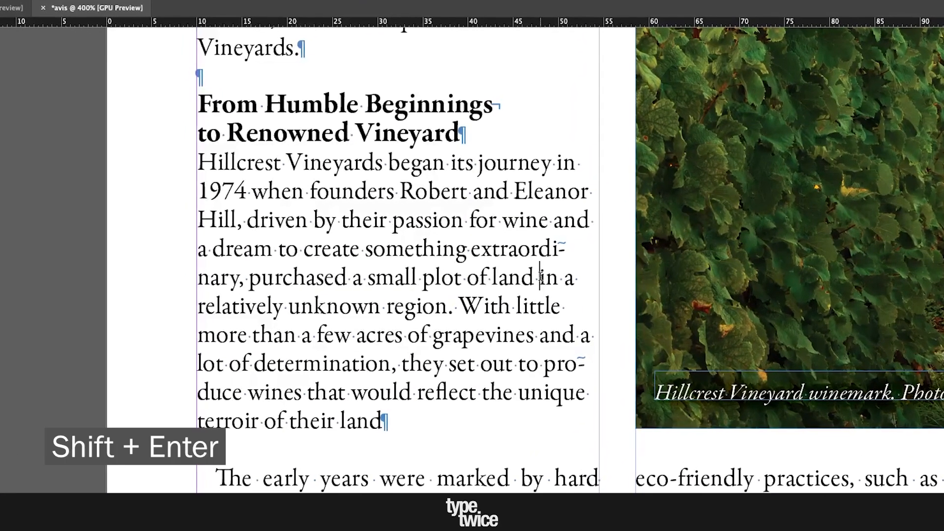
{"action": "key", "text": "shift+Return"}
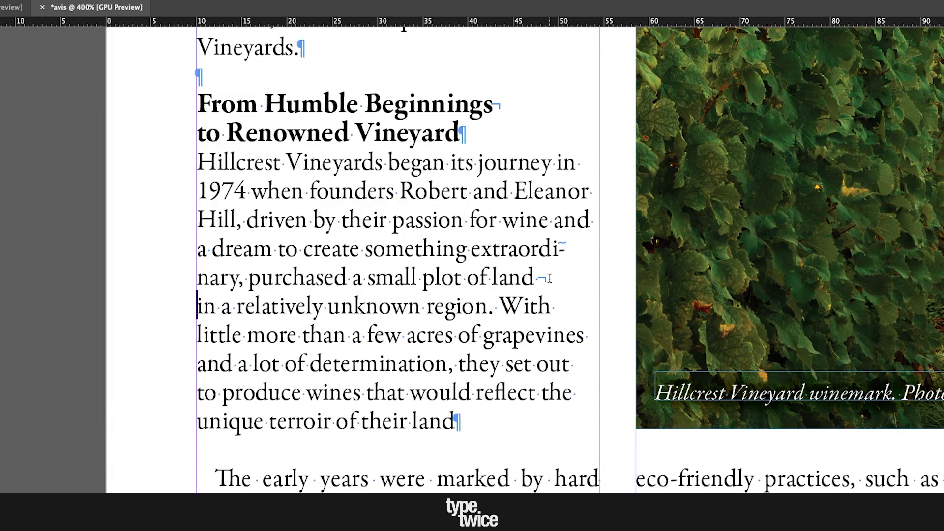
Step: Select the words following the forced line break and the full body paragraph to examine how the break affects them
{"action": "left_click_drag", "start_coordinate": [232, 308], "coordinate": [202, 308]}
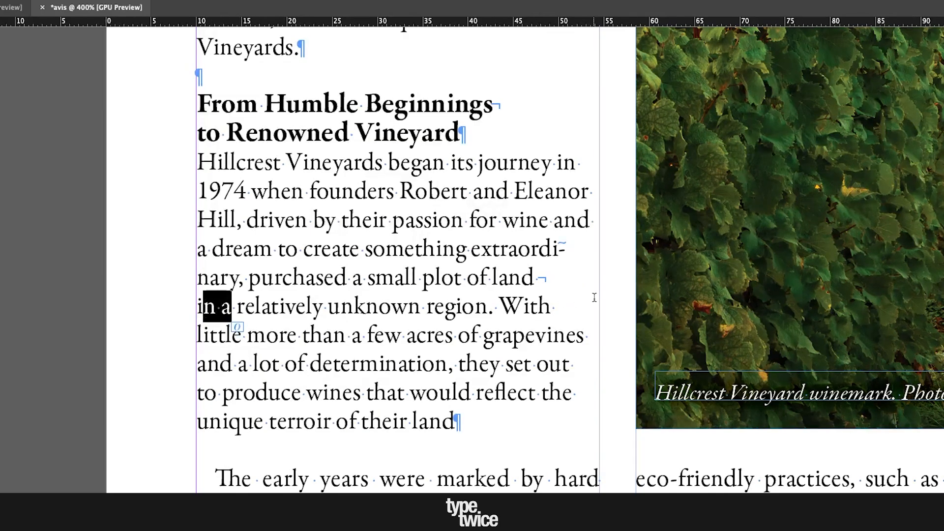
{"action": "left_click", "coordinate": [226, 307]}
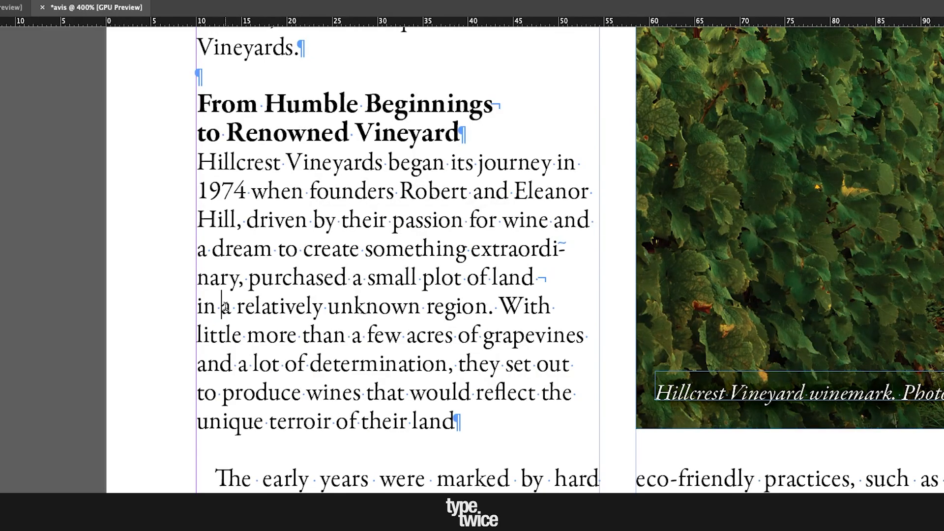
{"action": "left_click_drag", "start_coordinate": [460, 422], "coordinate": [143, 165]}
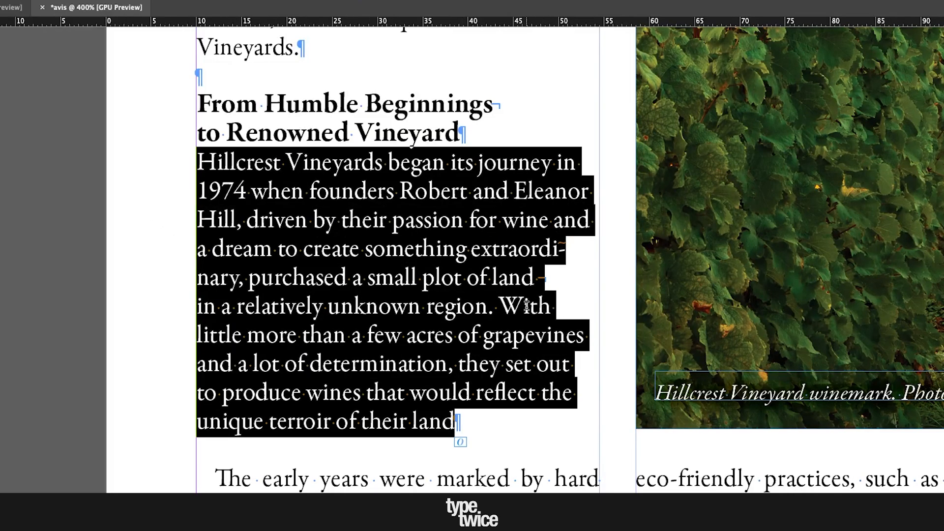
{"action": "left_click", "coordinate": [498, 306]}
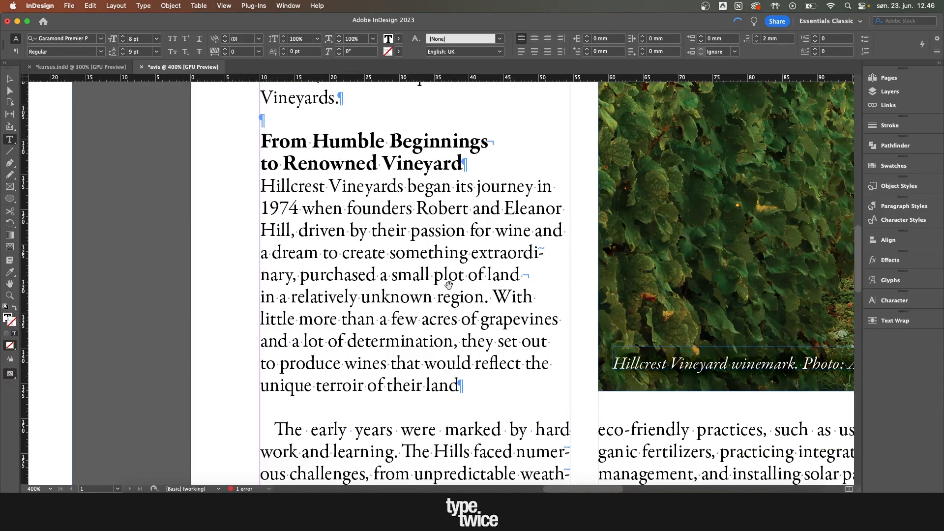
Step: Insert another forced line break before "and a dream", after "passion for wine"
{"action": "scroll", "coordinate": [449, 286], "scroll_direction": "up", "scroll_amount": 1}
{"action": "left_click_drag", "start_coordinate": [563, 270], "coordinate": [571, 275]}
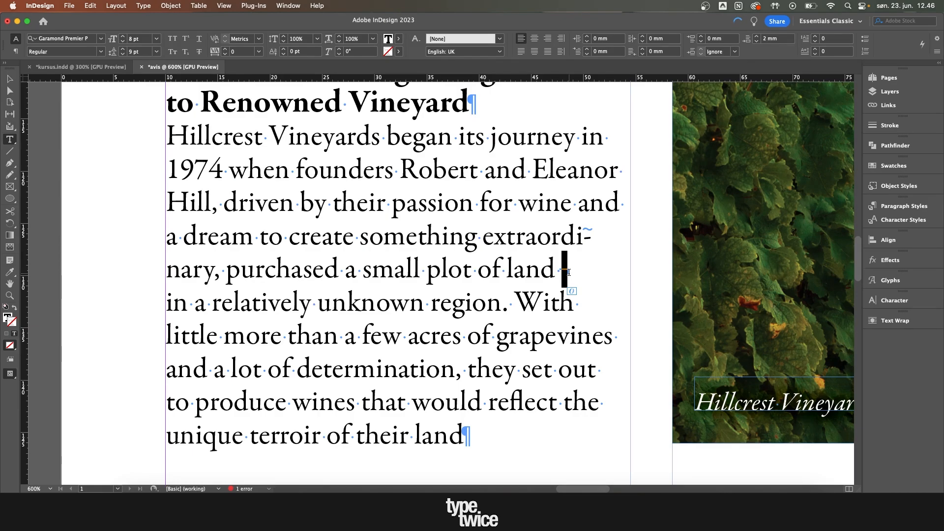
{"action": "left_click", "coordinate": [569, 272]}
{"action": "left_click", "coordinate": [579, 202]}
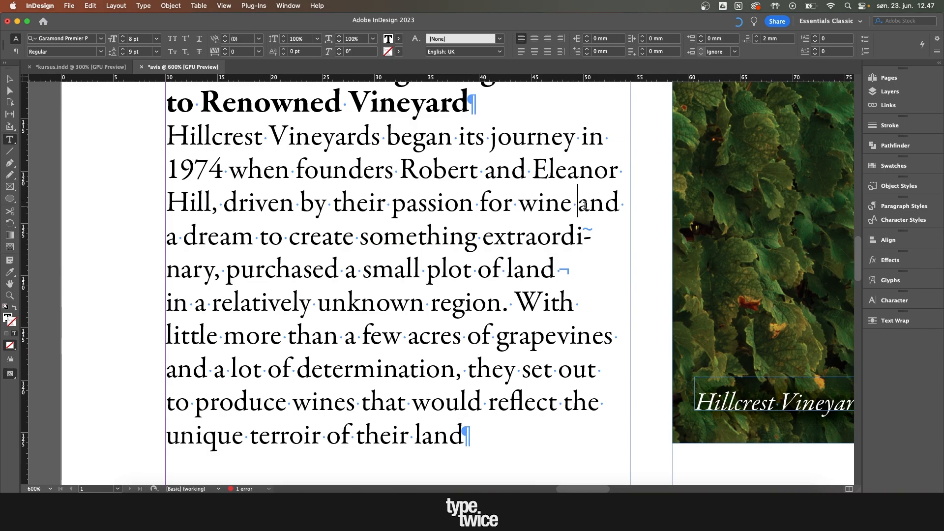
{"action": "key", "text": "shift+Return"}
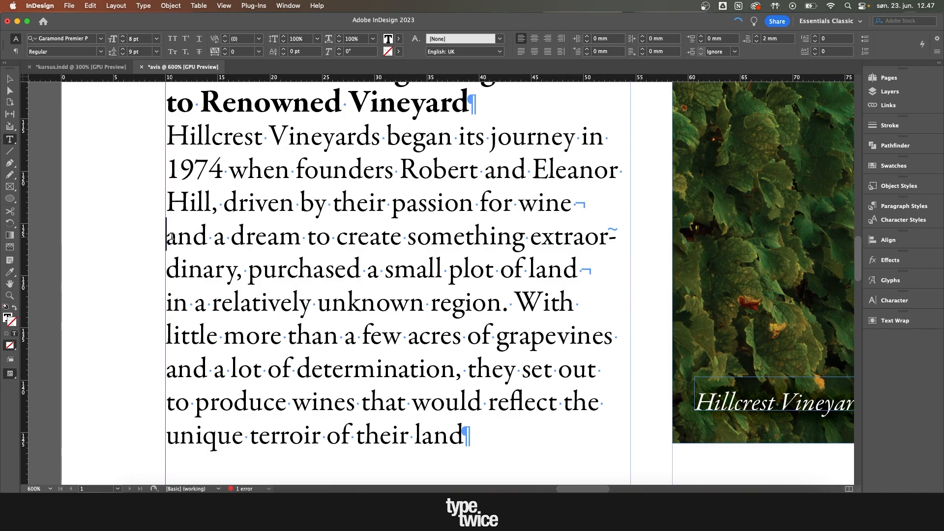
Step: Look up the Forced Line Break option among the break characters available for the body text
{"action": "scroll", "coordinate": [371, 238], "scroll_direction": "down", "scroll_amount": 1}
{"action": "right_click", "coordinate": [370, 238]}
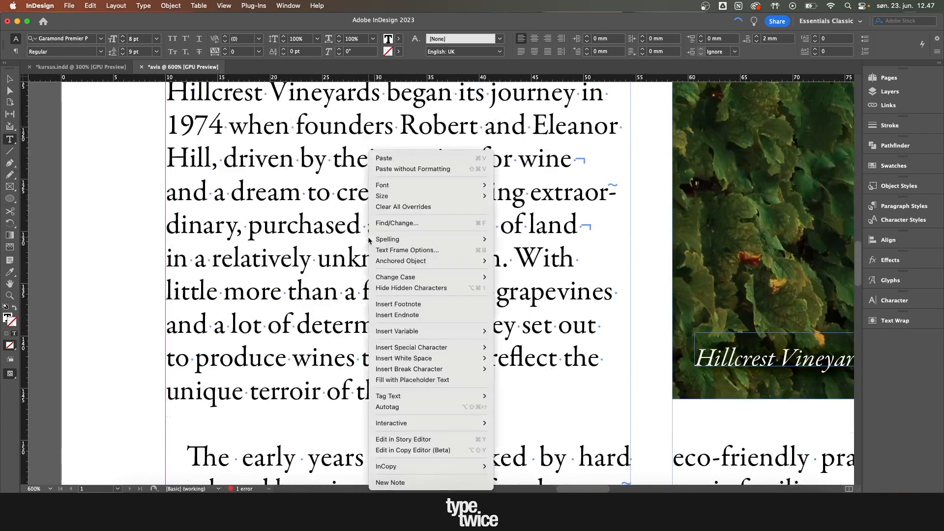
{"action": "left_click", "coordinate": [346, 196]}
{"action": "left_click", "coordinate": [338, 196]}
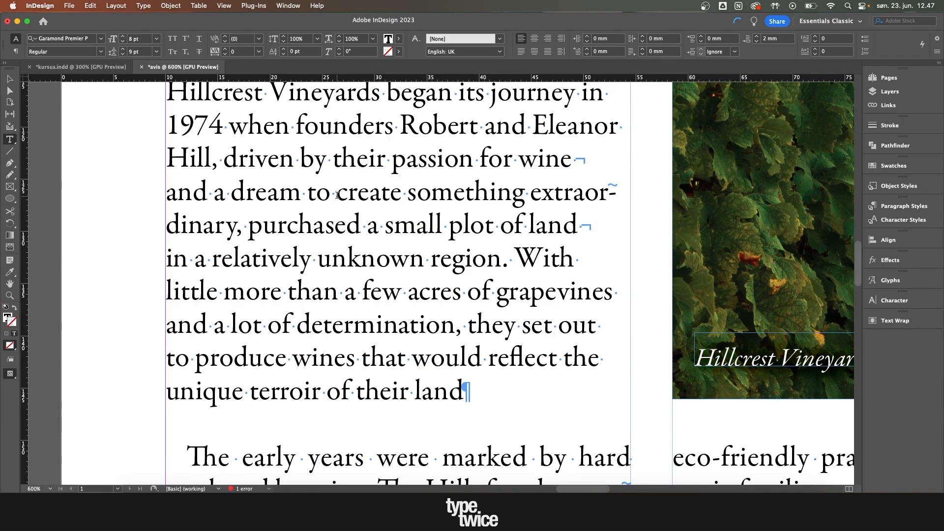
{"action": "right_click", "coordinate": [337, 196]}
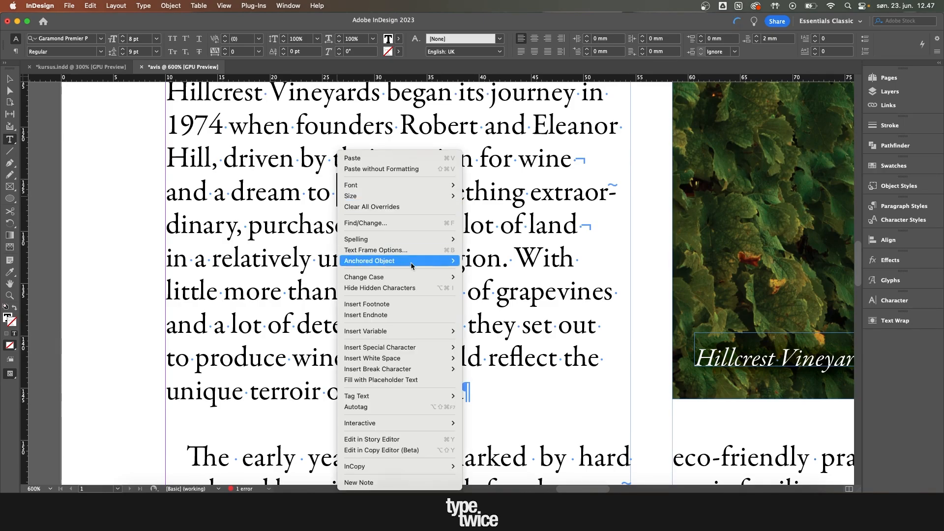
{"action": "mouse_move", "coordinate": [381, 374]}
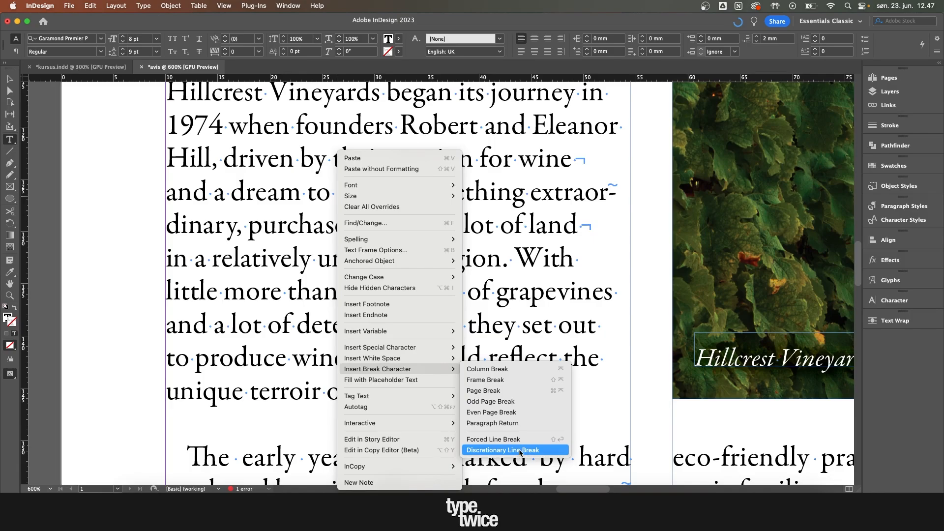
{"action": "left_click", "coordinate": [491, 439]}
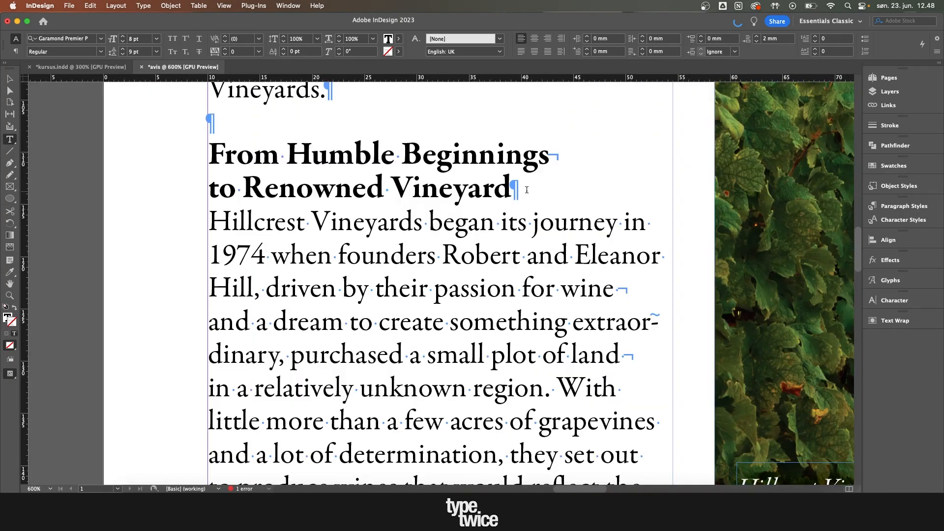
Step: Select the two-line "From Humble Beginnings to Renowned Vineyard" heading to examine its forced line break
{"action": "left_click_drag", "start_coordinate": [514, 188], "coordinate": [209, 150]}
{"action": "left_click", "coordinate": [219, 156]}
{"action": "left_click", "coordinate": [534, 189]}
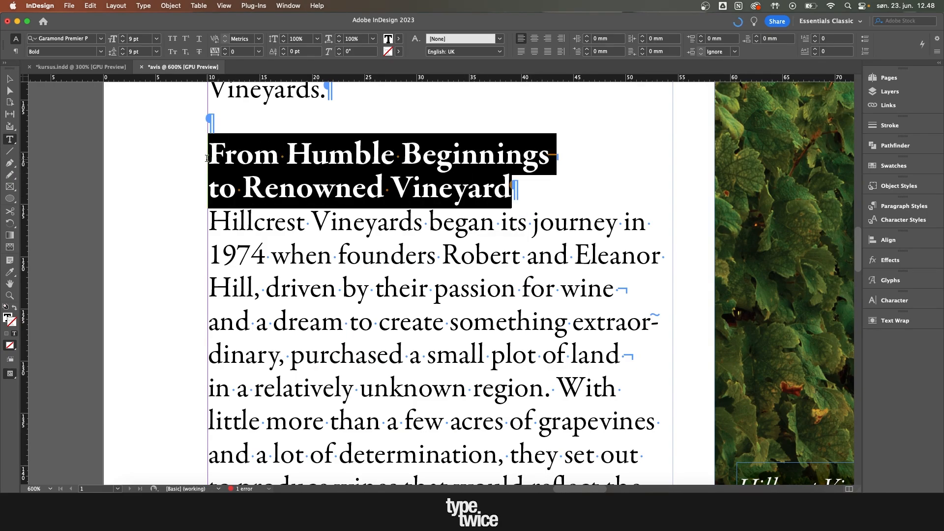
{"action": "left_click", "coordinate": [251, 164]}
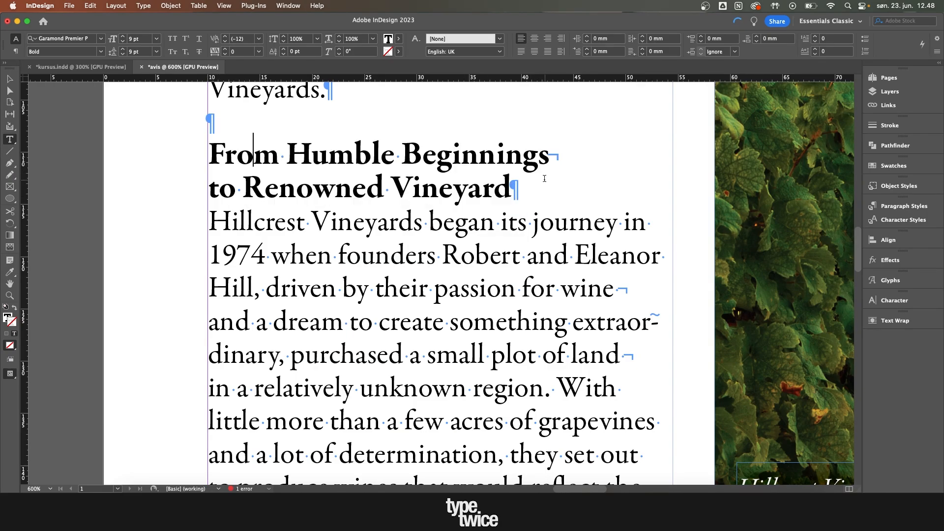
Step: Try replacing the heading's forced line break after "Beginnings" with a paragraph return, and undo the replacement
{"action": "left_click", "coordinate": [551, 153]}
{"action": "key", "text": "Delete"}
{"action": "key", "text": "Return"}
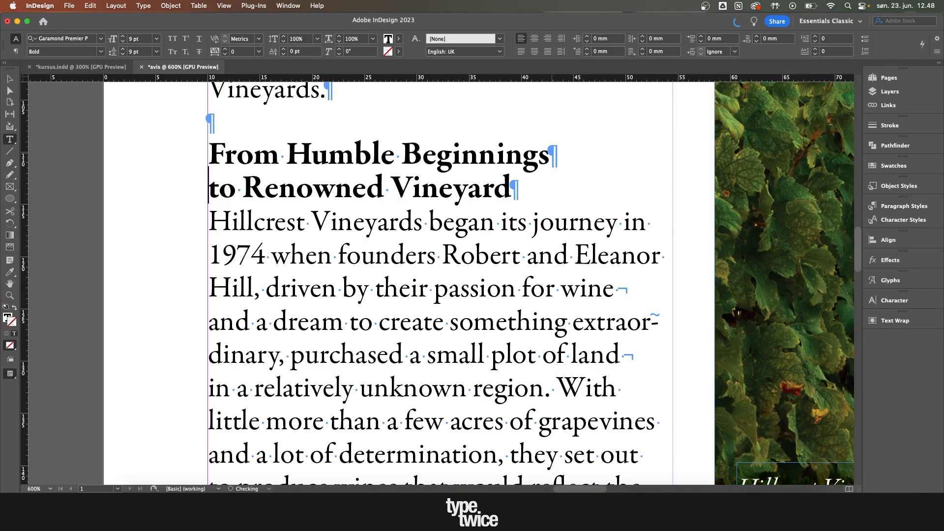
{"action": "key", "text": "super+z"}
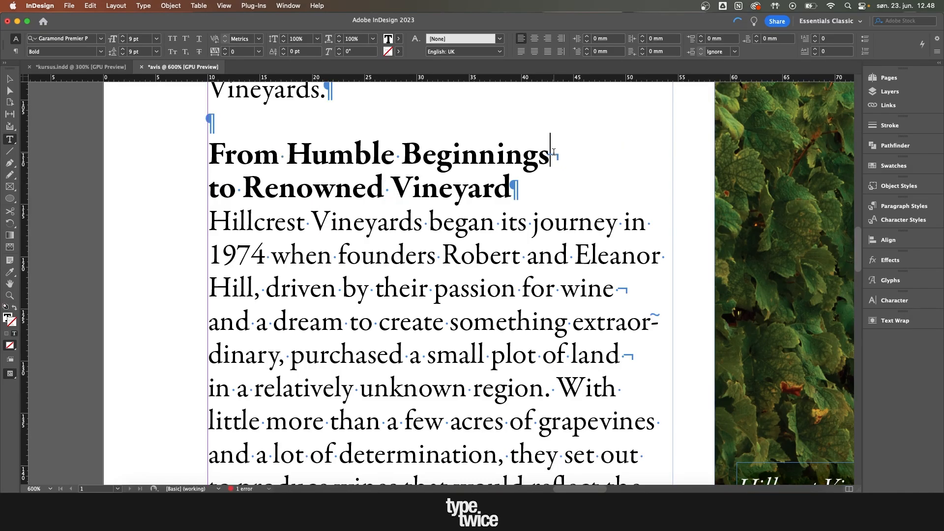
Step: Break the heading after "Beginnings" with a paragraph return instead of the forced line break, and set both heading lines' space after to 1 mm
{"action": "key", "text": "Delete"}
{"action": "key", "text": "Return"}
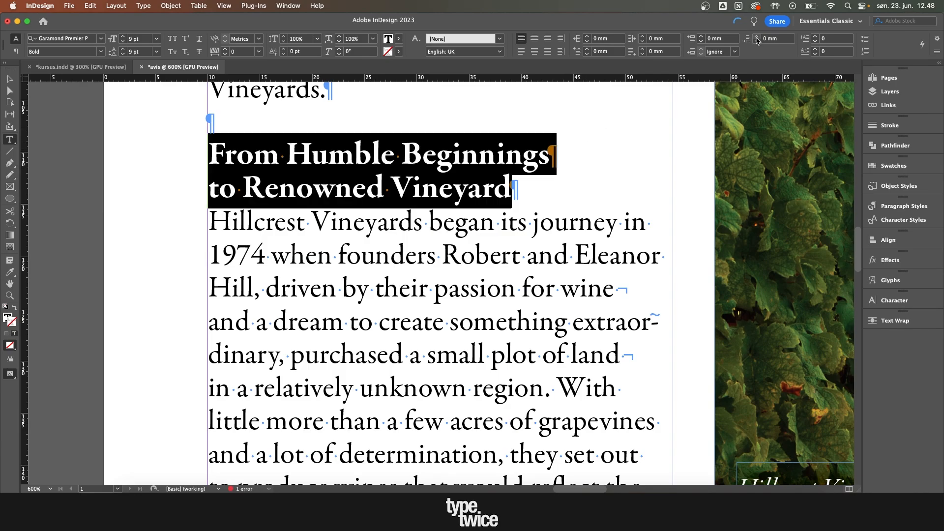
{"action": "left_click", "coordinate": [757, 37]}
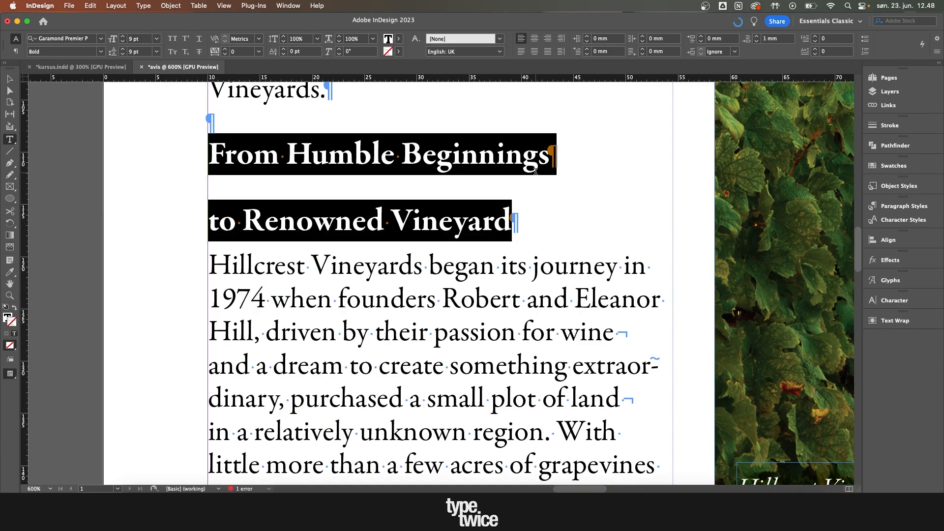
{"action": "left_click", "coordinate": [550, 163]}
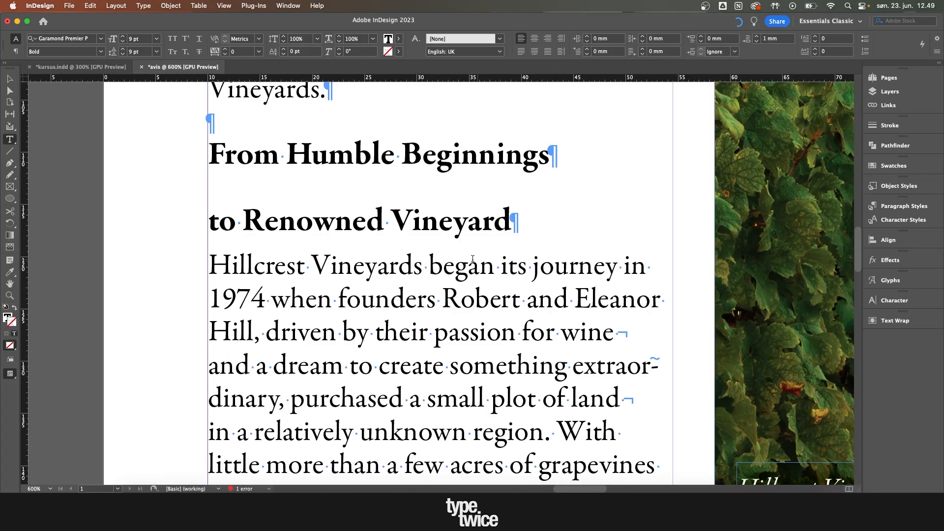
Step: Swap the paragraph return after "Beginnings" for a forced line break, select the heading to check its spacing, and undo the swap
{"action": "left_click_drag", "start_coordinate": [539, 221], "coordinate": [209, 147]}
{"action": "left_click", "coordinate": [548, 158]}
{"action": "key", "text": "Delete"}
{"action": "key", "text": "shift+Return"}
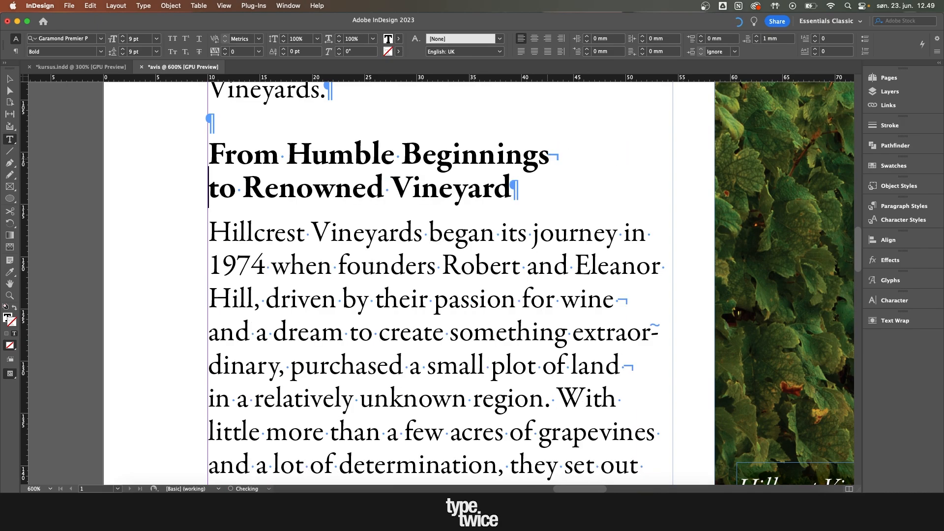
{"action": "left_click_drag", "start_coordinate": [513, 195], "coordinate": [190, 154]}
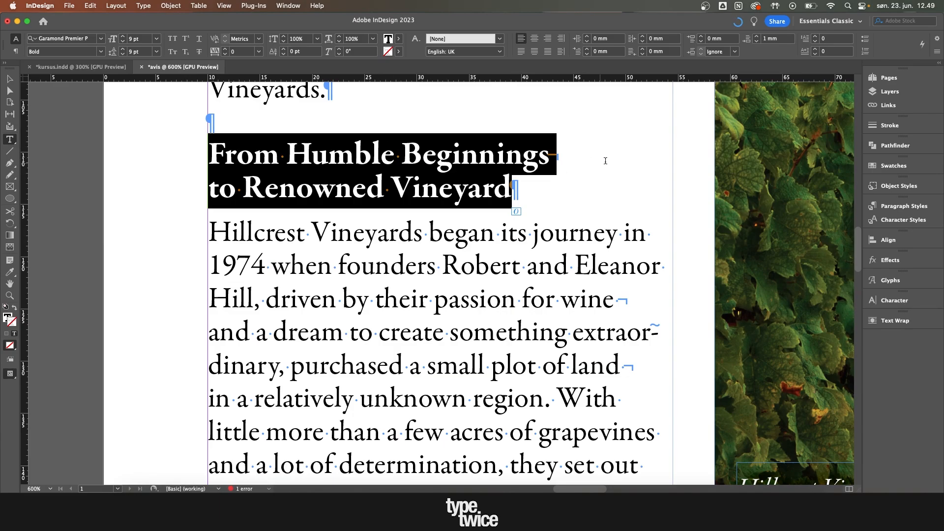
{"action": "key", "text": "ctrl+z"}
{"action": "key", "text": "Escape"}
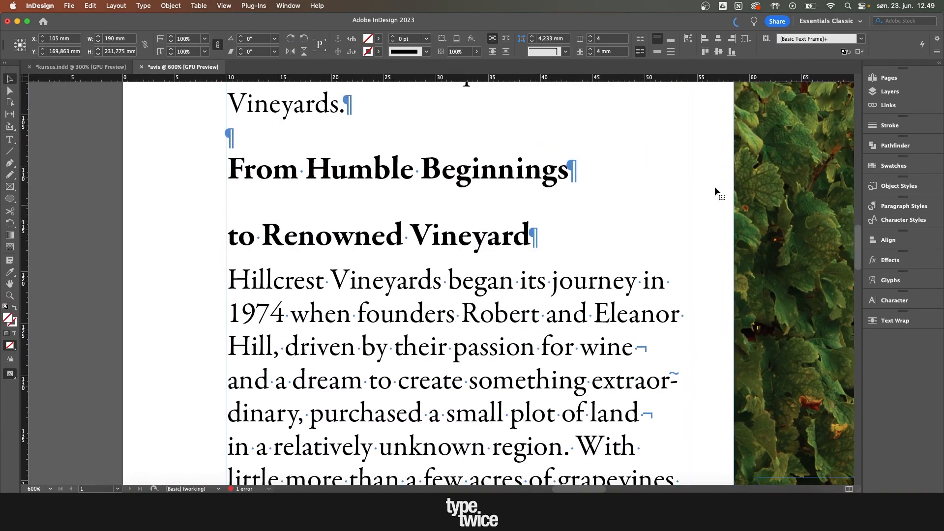
Step: Replace the paragraph return after "Beginnings" with a forced line break so the heading is one paragraph
{"action": "double_click", "coordinate": [586, 166]}
{"action": "key", "text": "Delete"}
{"action": "key", "text": "shift+Return"}
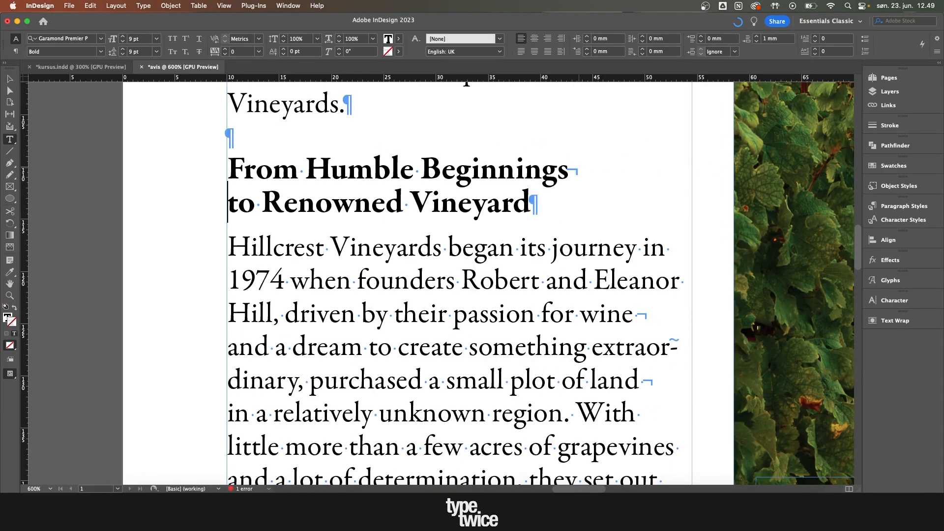